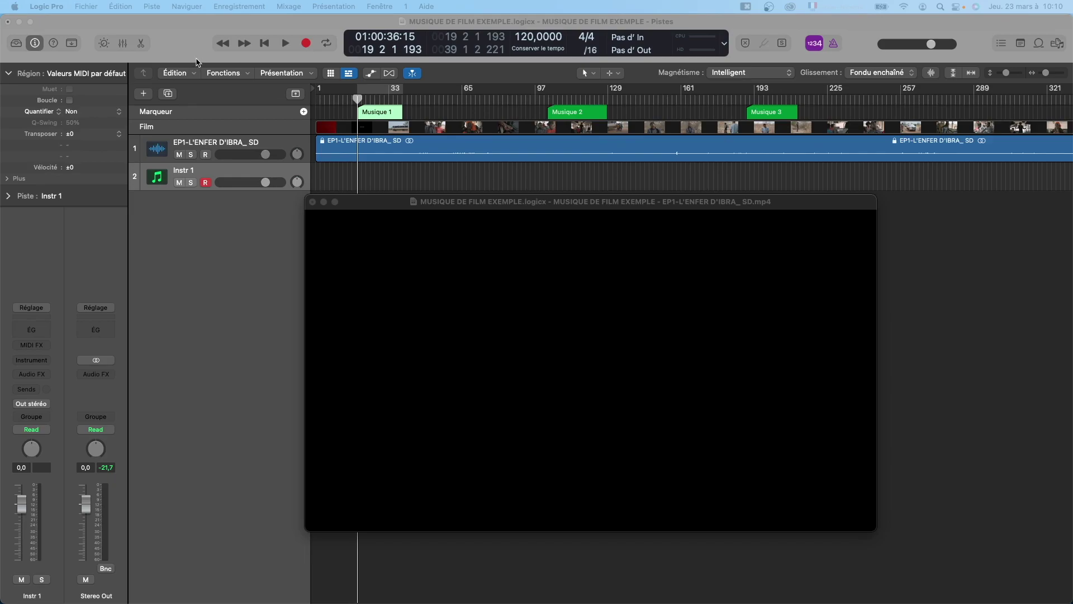
left_click(84, 6)
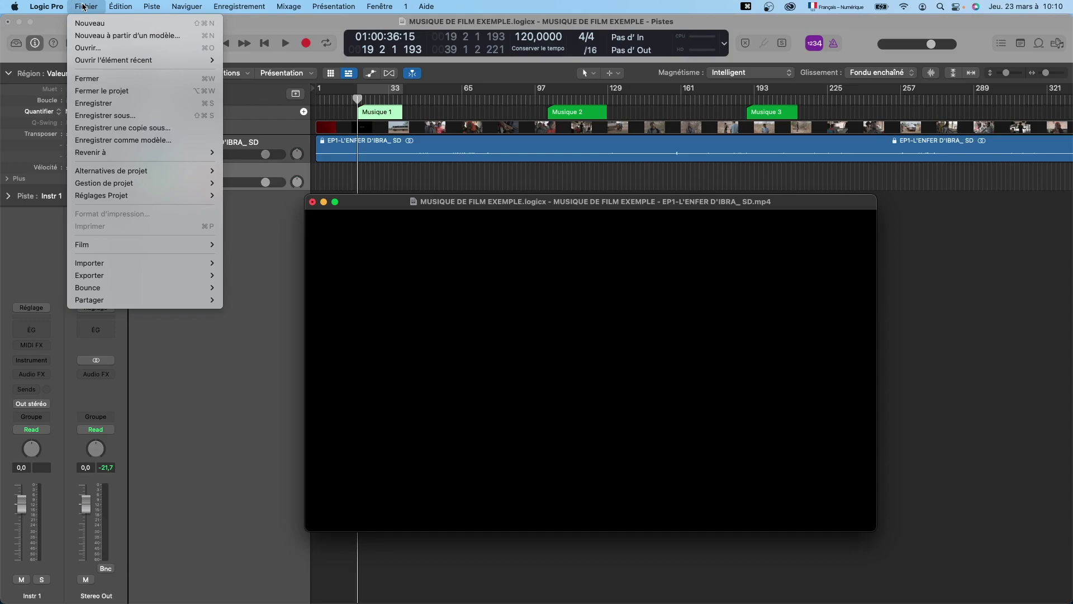
mouse_move(112, 176)
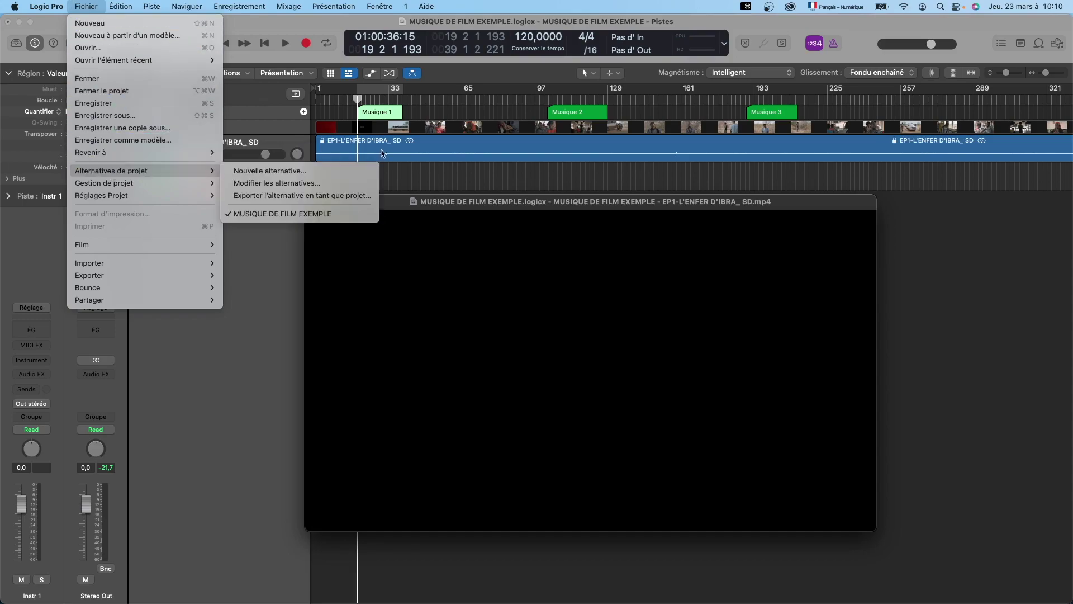
left_click(415, 170)
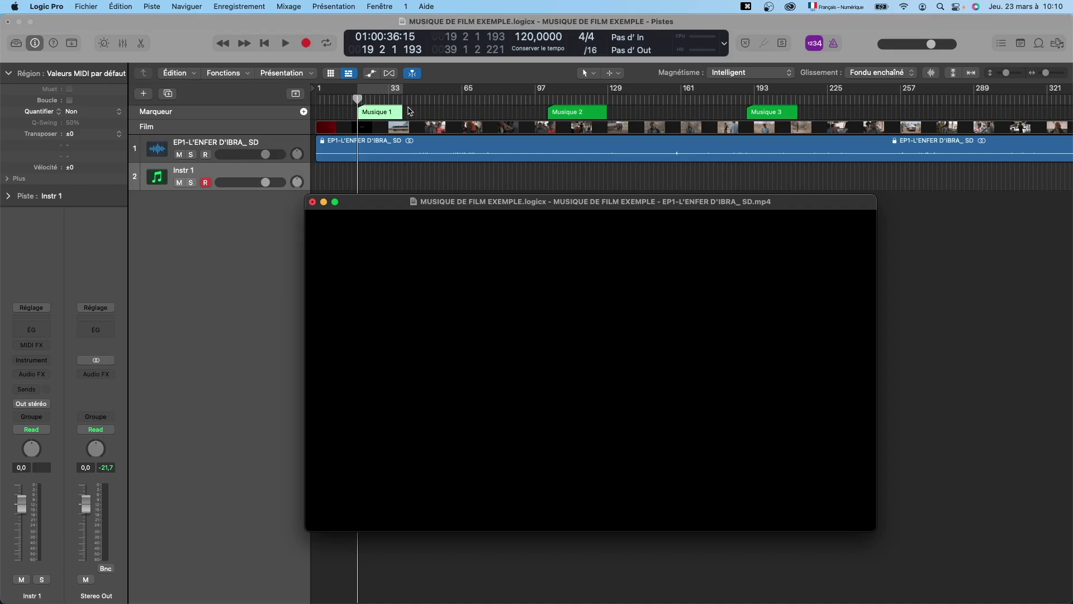
Create a new project alternative named MUSIQUE 1, saving the changes to the MUSIQUE DE FILM EXEMPLE alternative.
left_click(84, 6)
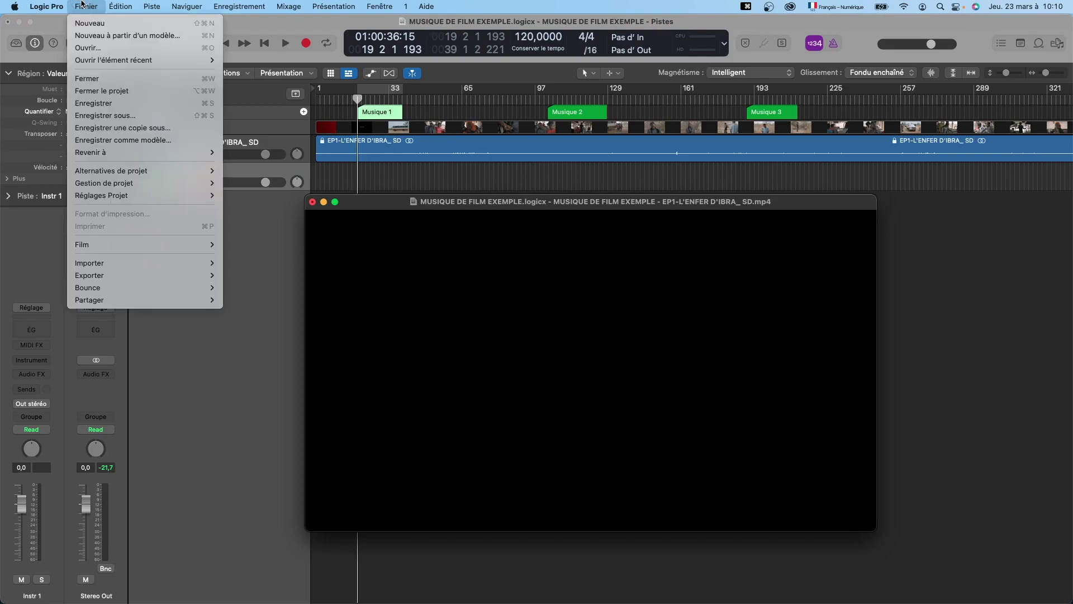
mouse_move(145, 172)
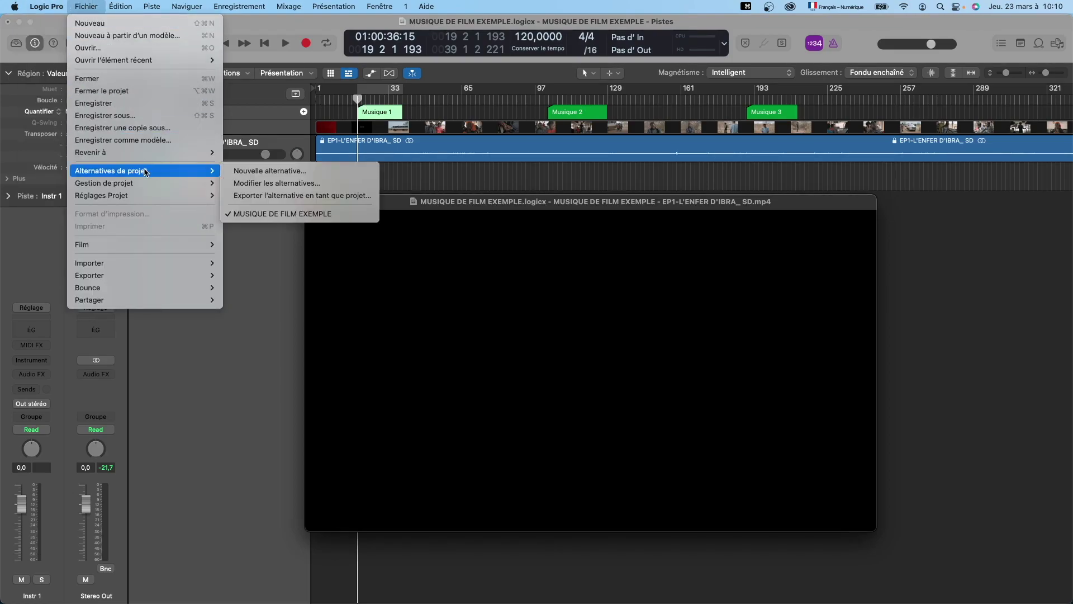
left_click(251, 171)
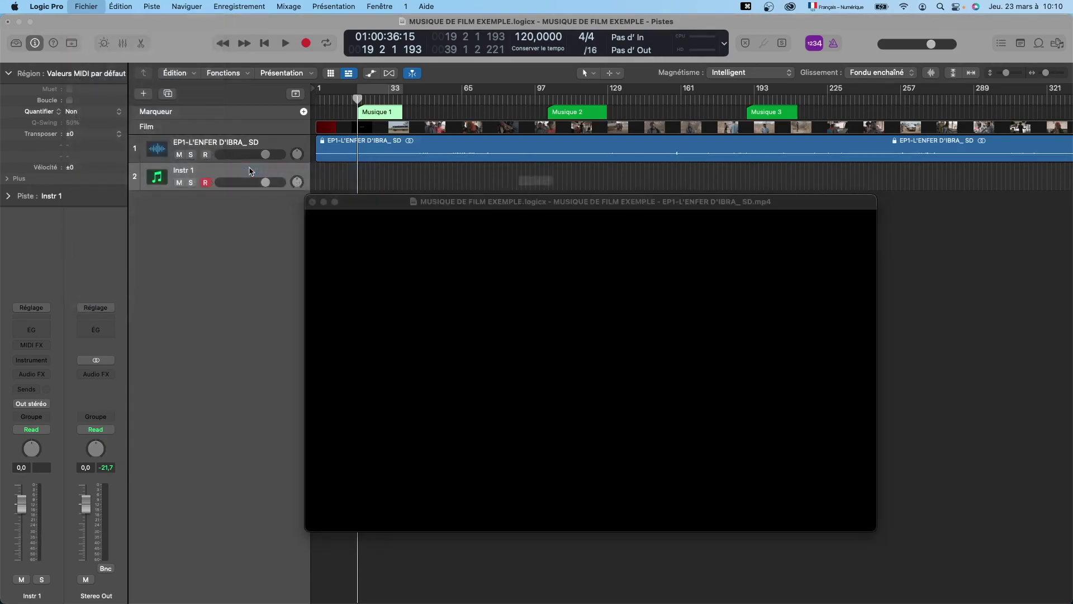
left_click(545, 171)
left_click_drag(540, 171, 630, 171)
type("1")
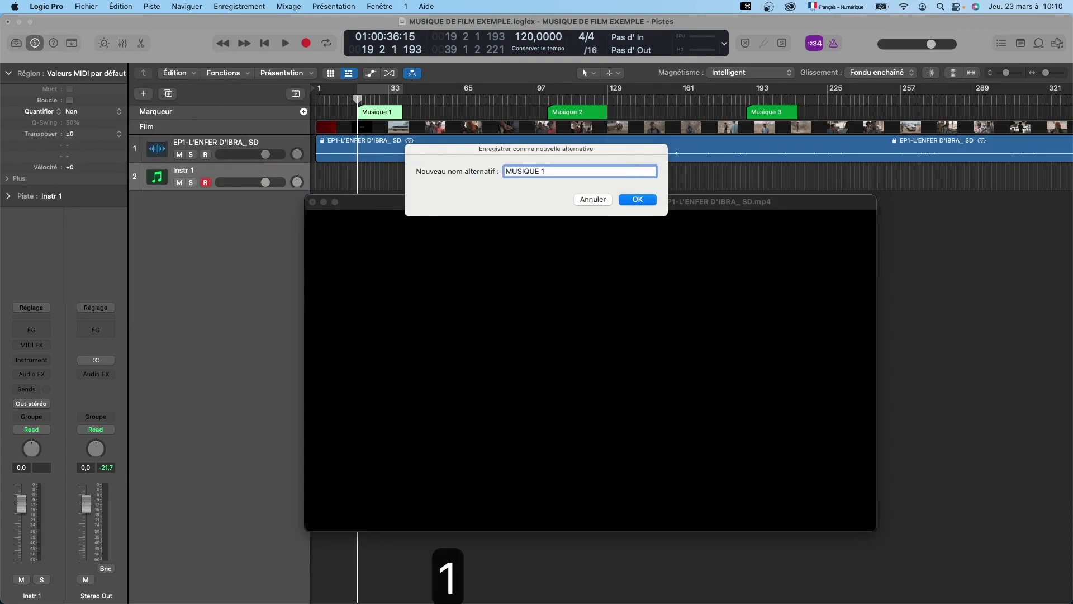
left_click(638, 200)
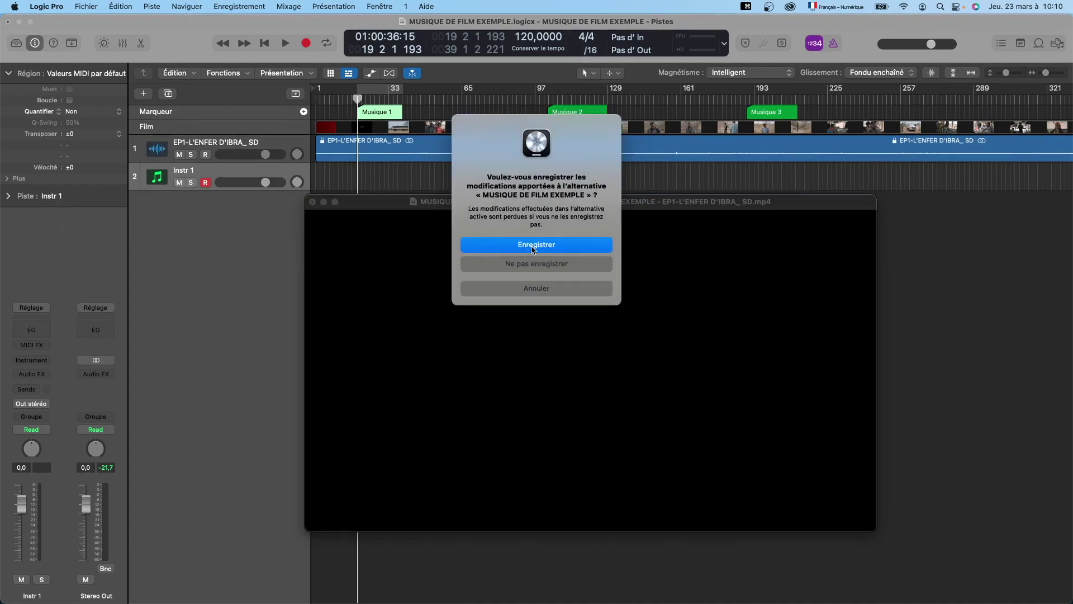
left_click(533, 246)
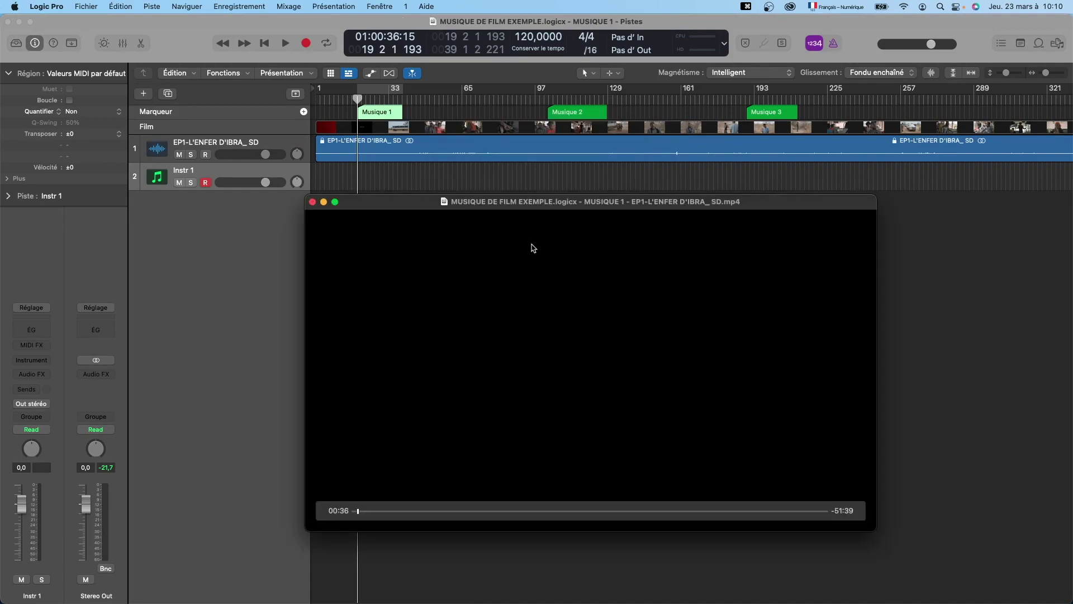
Select the Musique 1 marker and save the MUSIQUE 1 alternative.
left_click(406, 169)
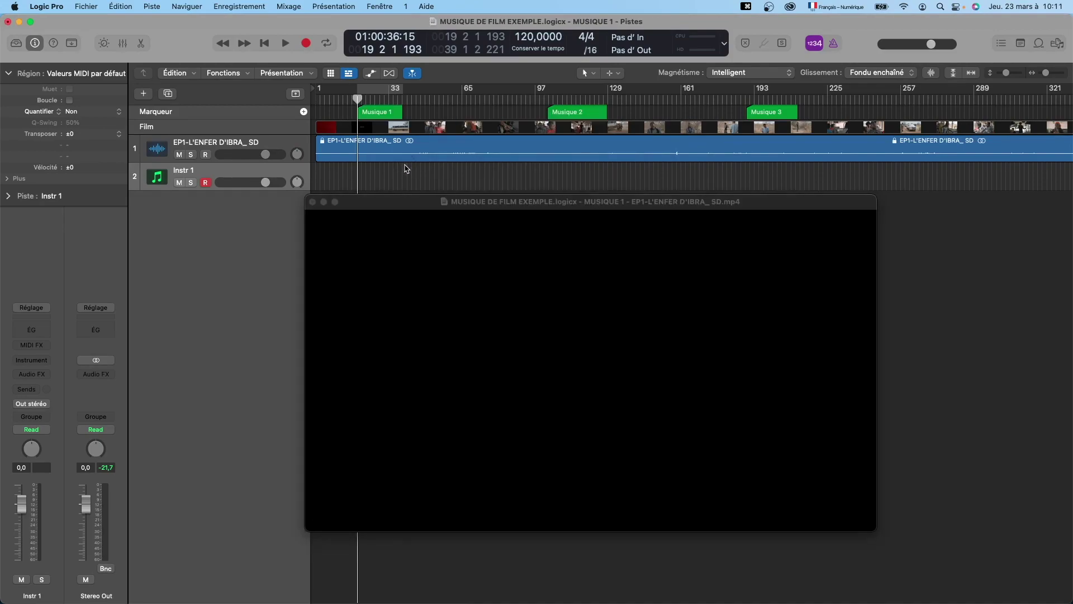
left_click(383, 112)
key("super+s")
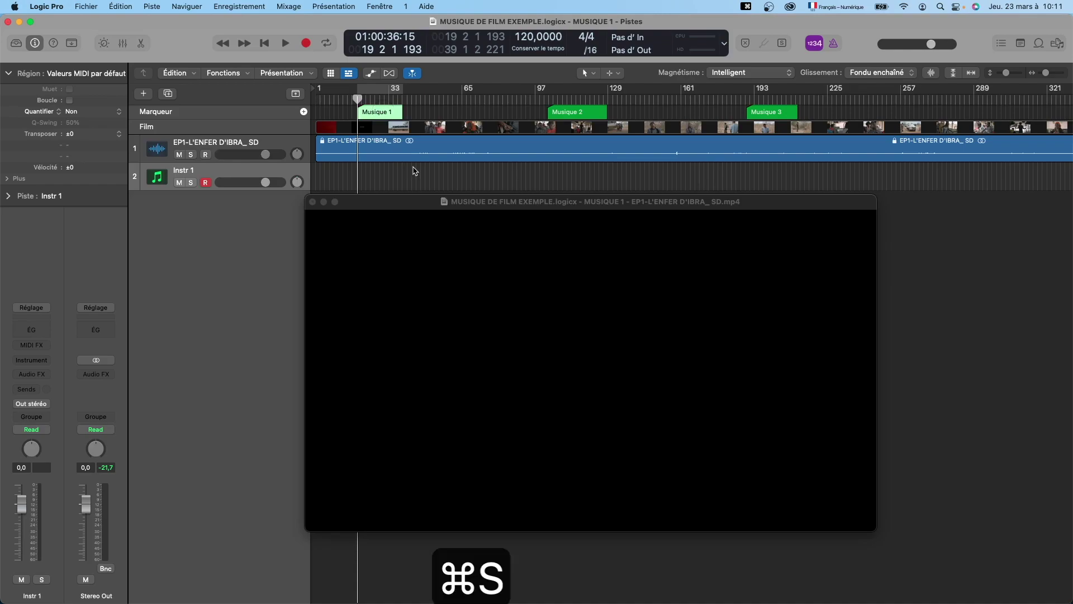
Select the Musique 2, Musique 1 and Musique 3 markers in turn, ending on Musique 1.
left_click(356, 98)
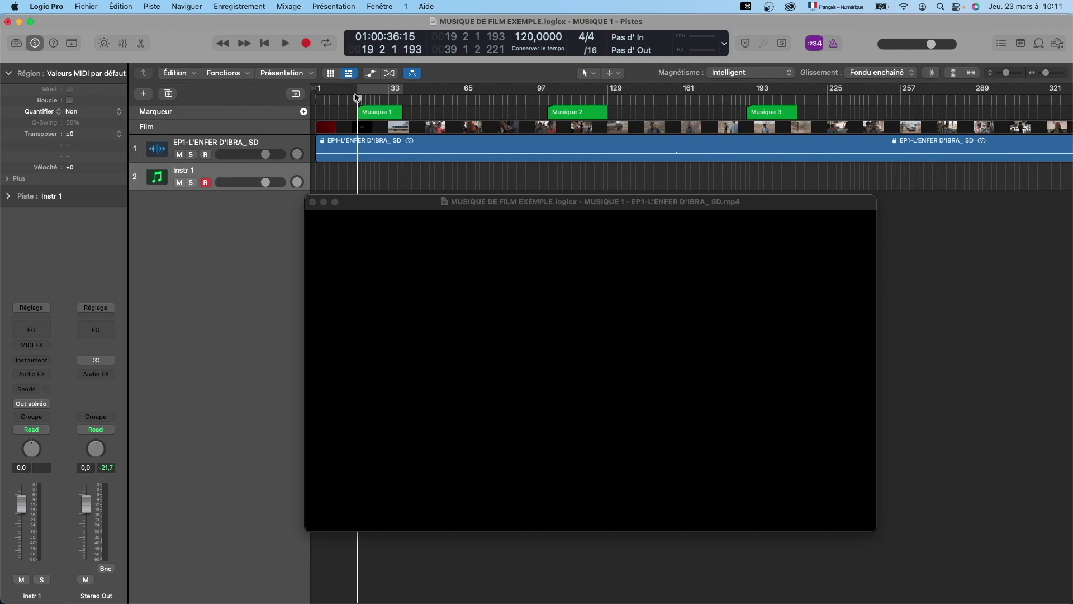
left_click(566, 112)
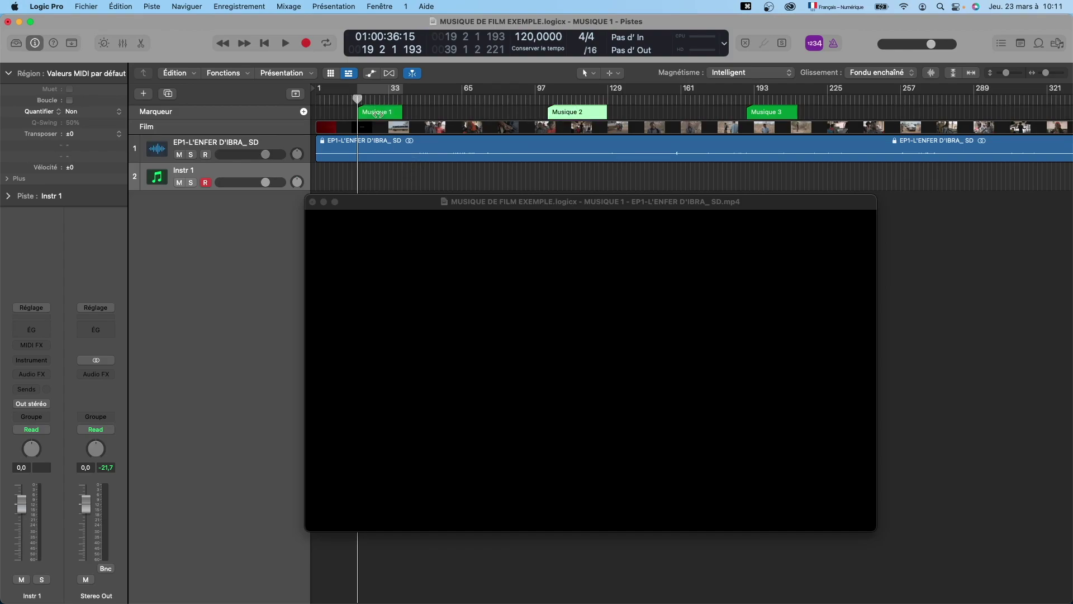
left_click(377, 113)
left_click(576, 111)
left_click(766, 111)
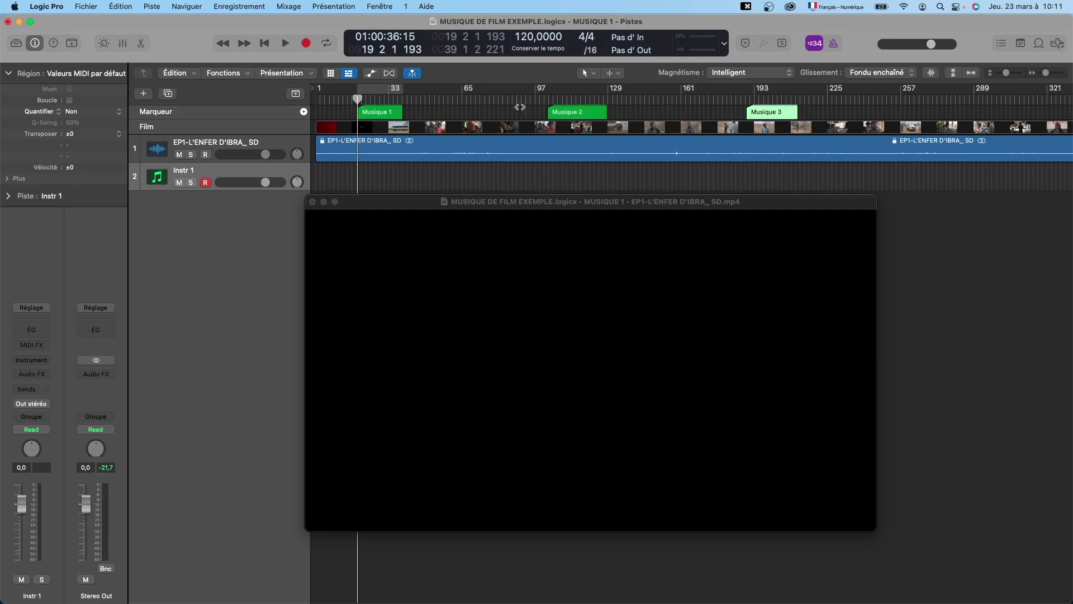
left_click(380, 113)
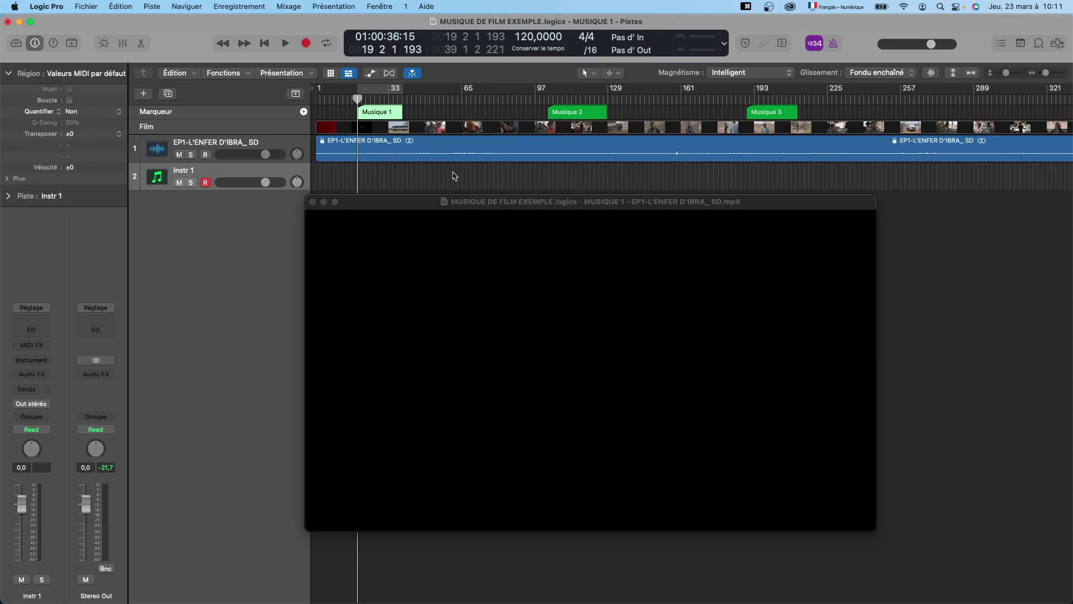
Move the playhead to the Musique 1, Musique 2 and Musique 3 markers in turn, ending back at Musique 2.
key("1")
key("2")
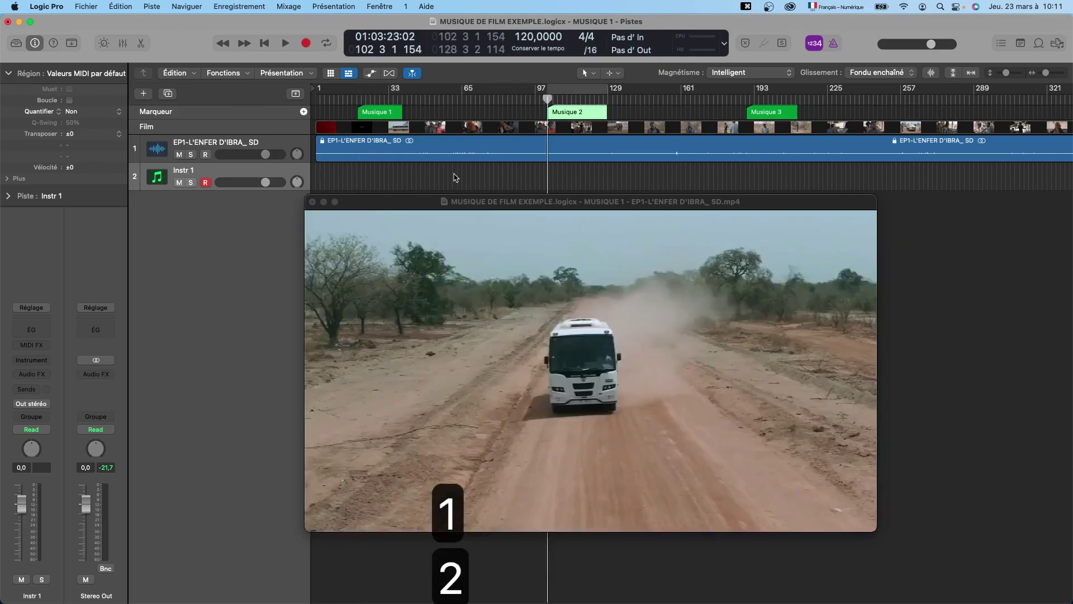
key("3")
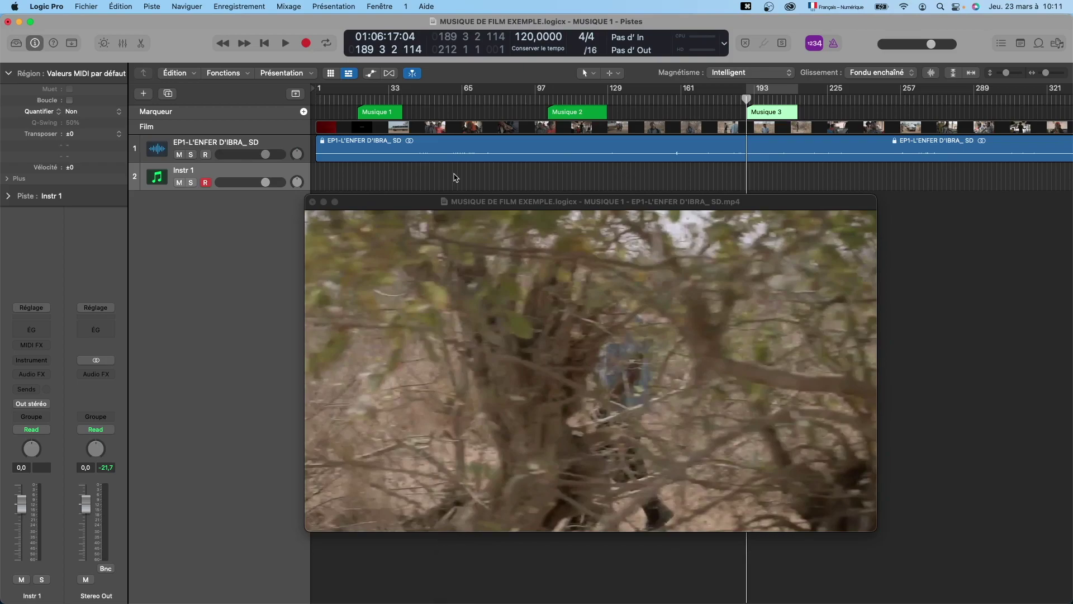
key("2")
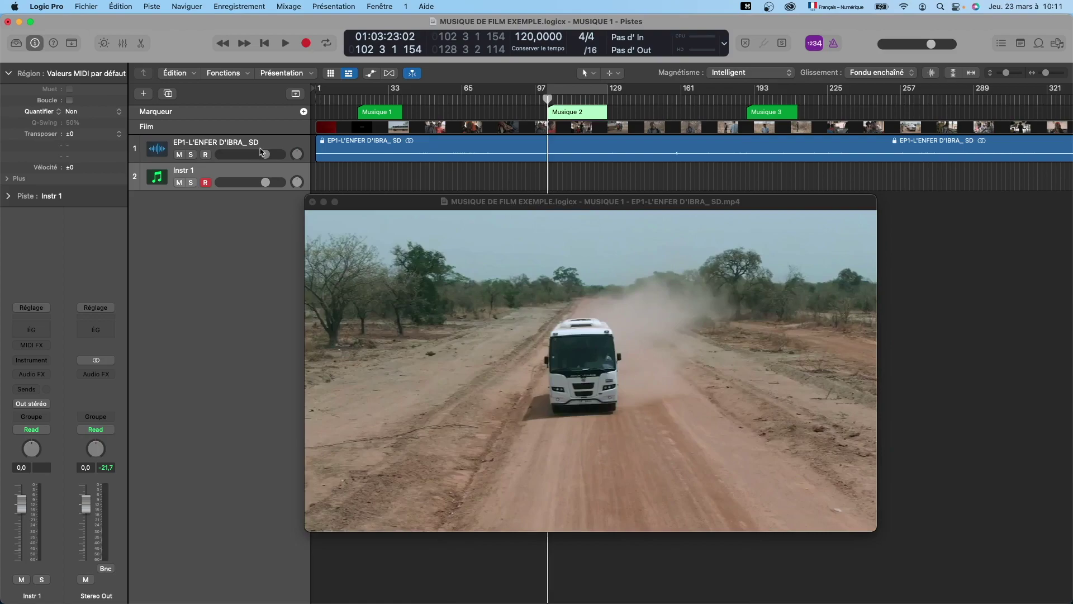
Create a new project alternative named MUSIQUE 2 without saving the changes to MUSIQUE 1.
left_click(86, 4)
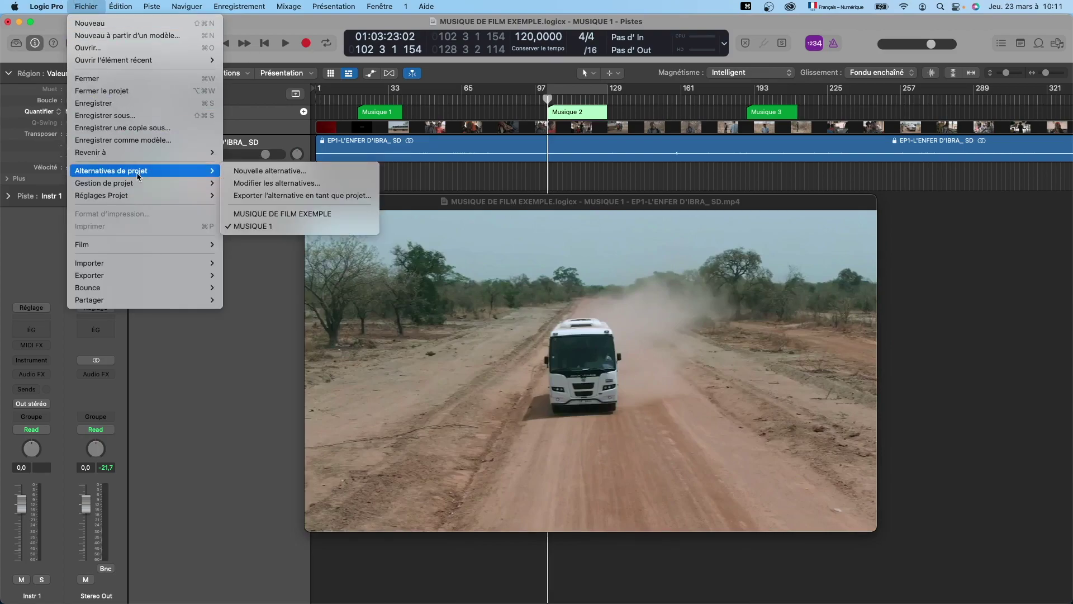
left_click(269, 170)
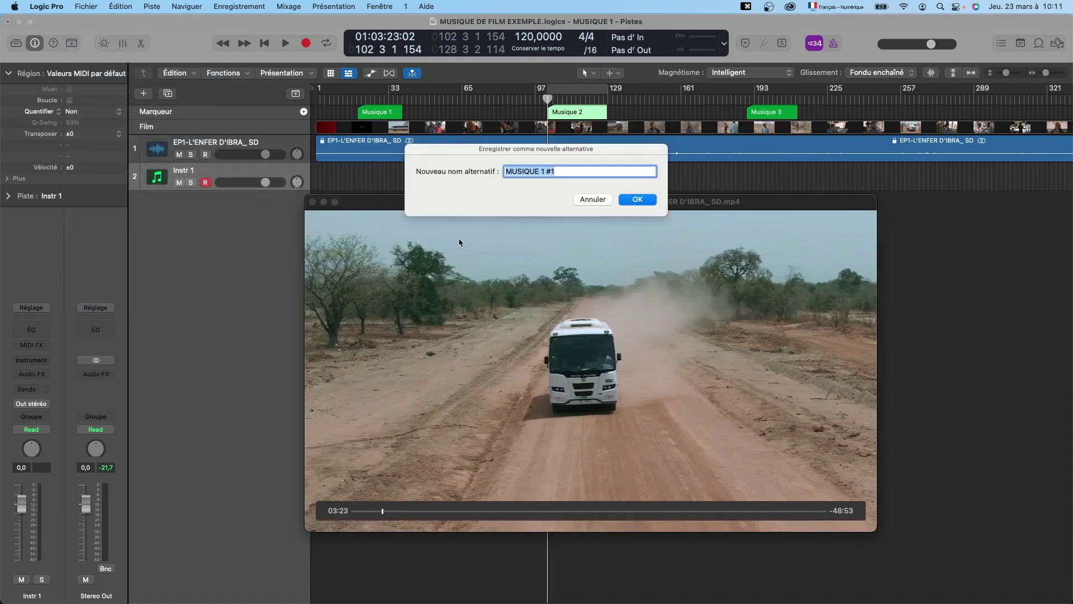
left_click(587, 170)
double_click(586, 171)
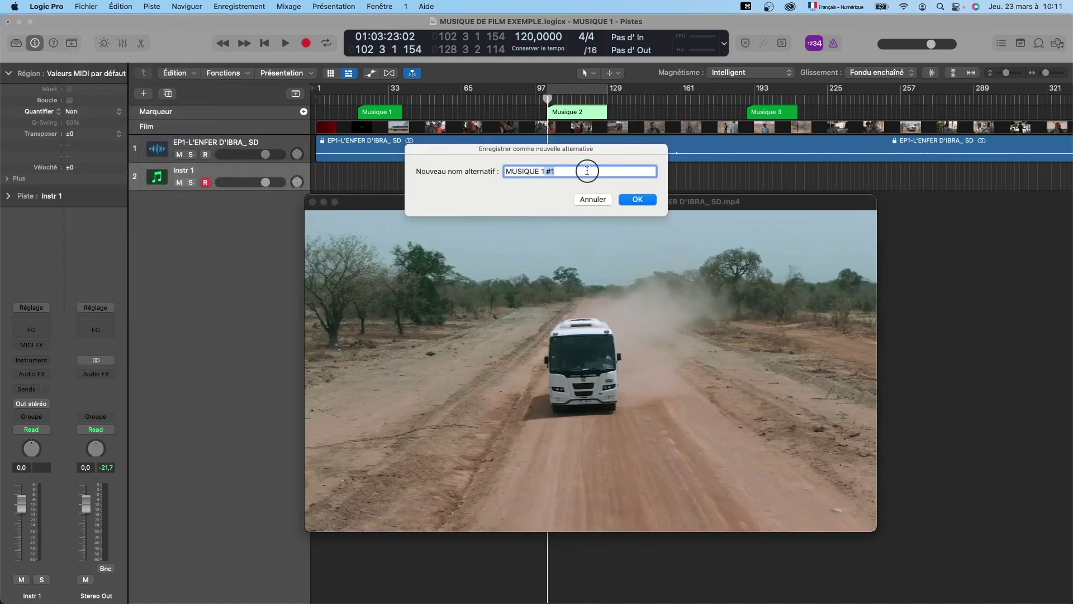
key("BackSpace")
key("BackSpace")
type("2")
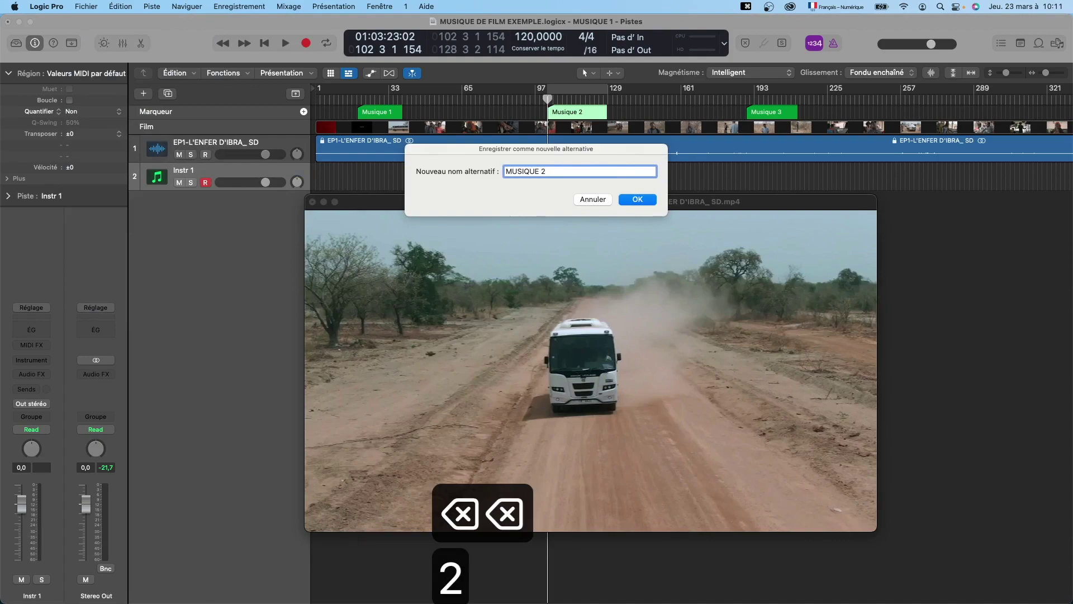
left_click(636, 200)
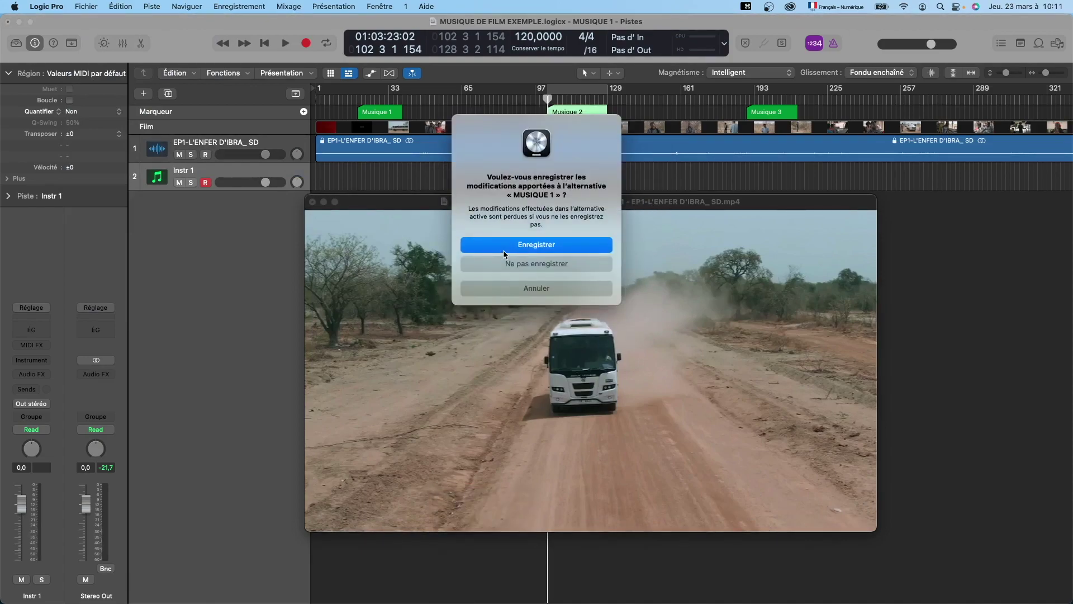
left_click(532, 264)
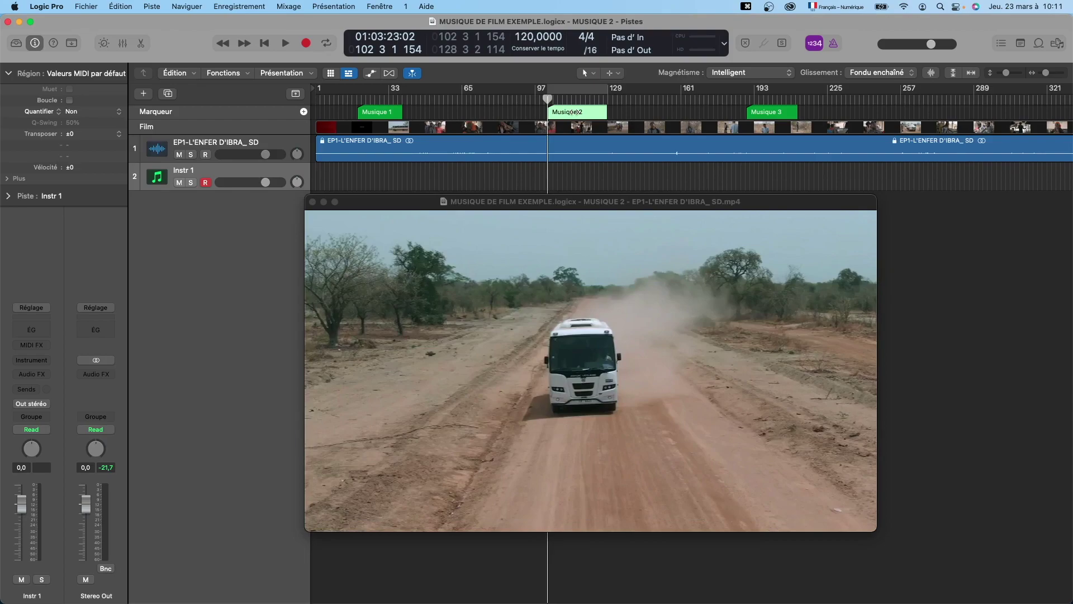
Move the playhead to the Musique 3 marker and back to Musique 2, and save the MUSIQUE 2 alternative.
key("3")
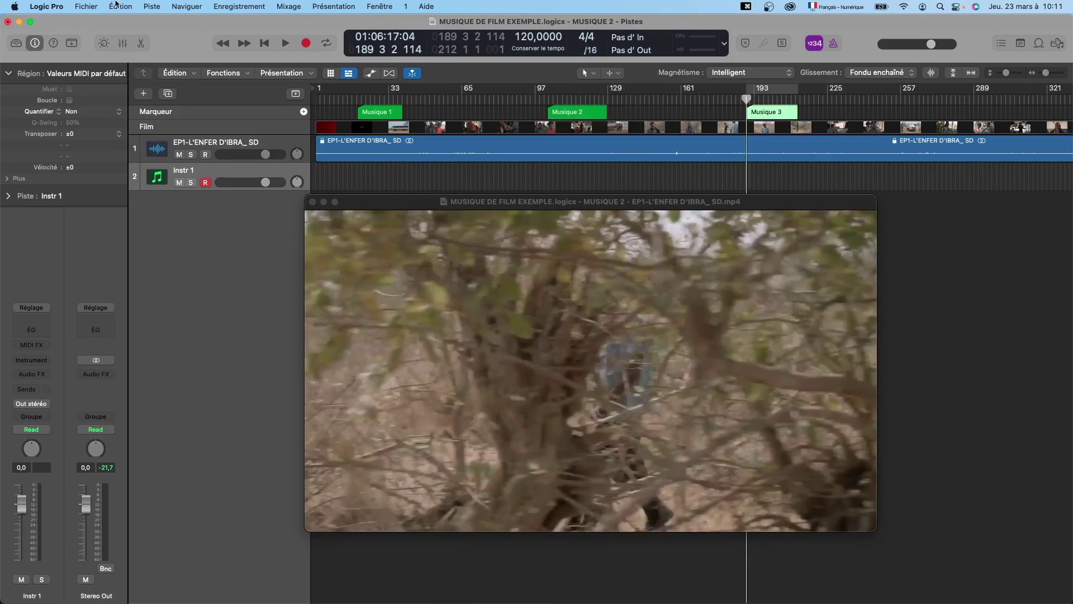
left_click(581, 111)
key("2")
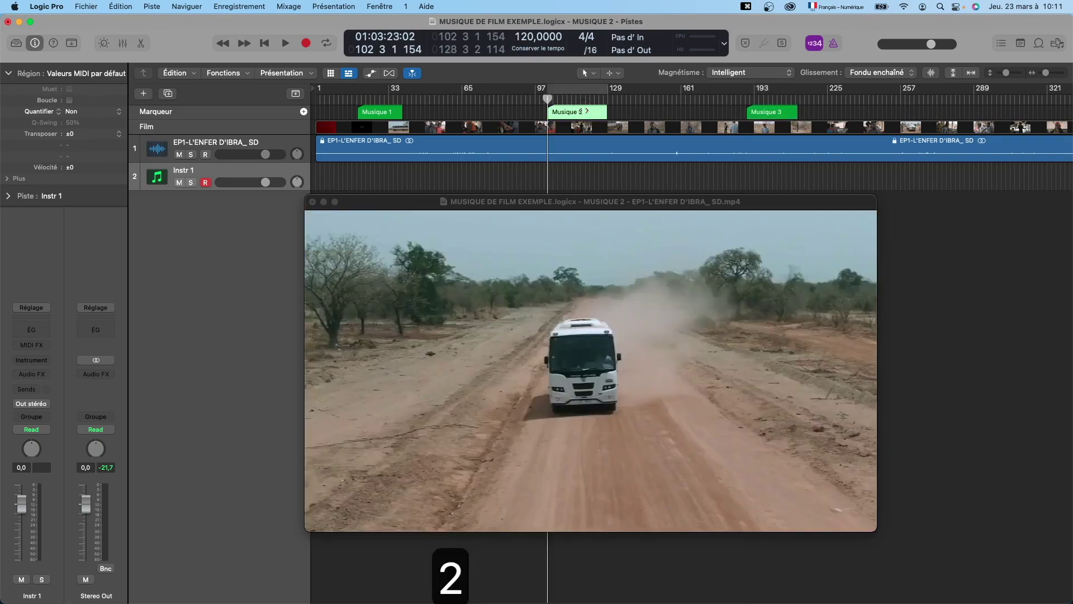
key("super+s")
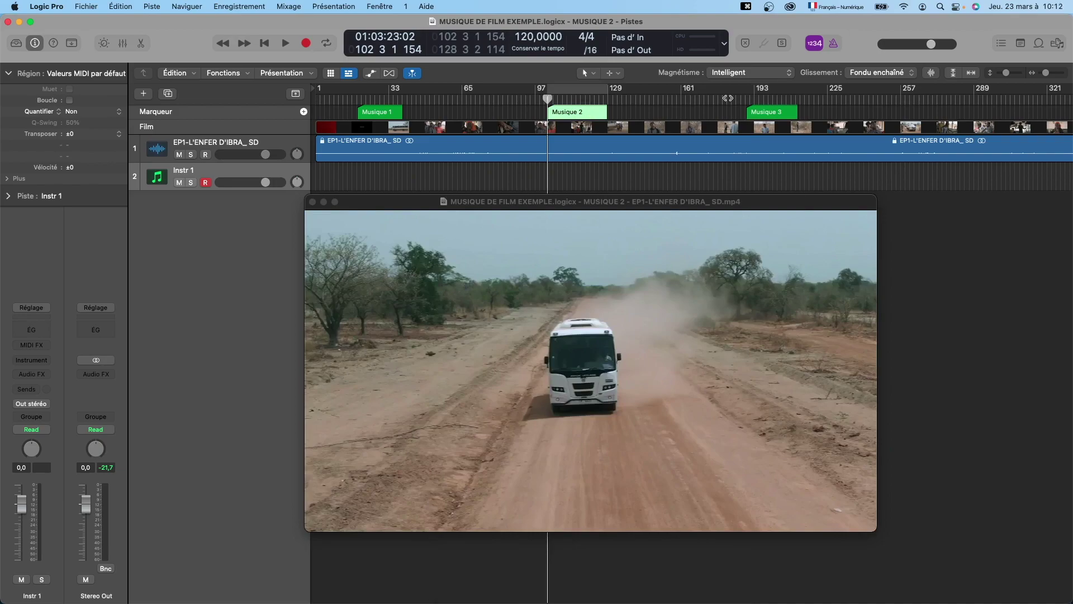
Move the playhead to the Musique 3 marker and create a project alternative named MUSIQUE 3 without saving the changes to MUSIQUE 2.
key("3")
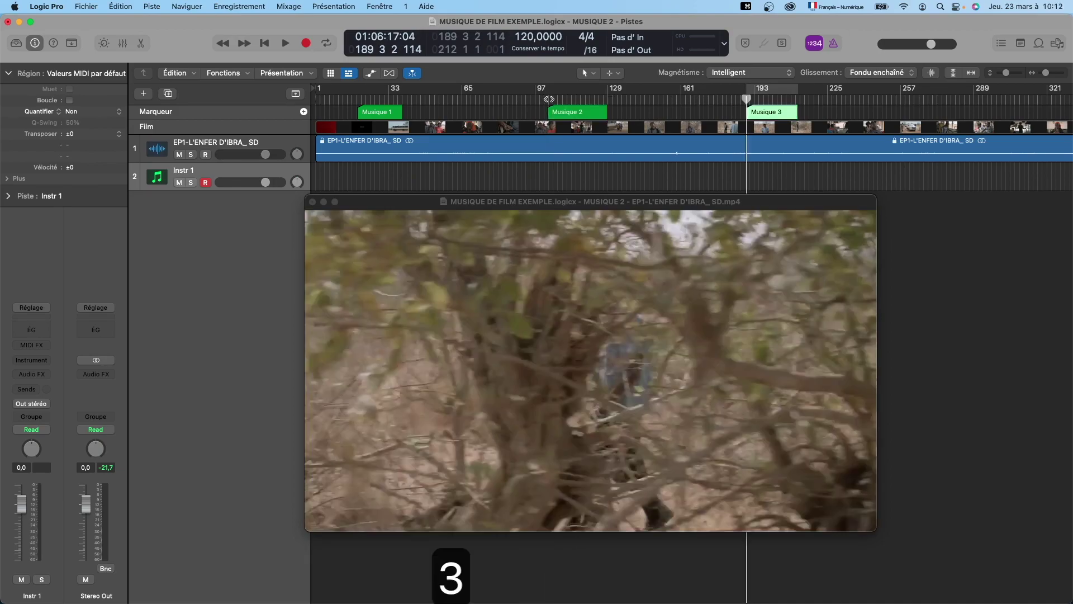
left_click(90, 4)
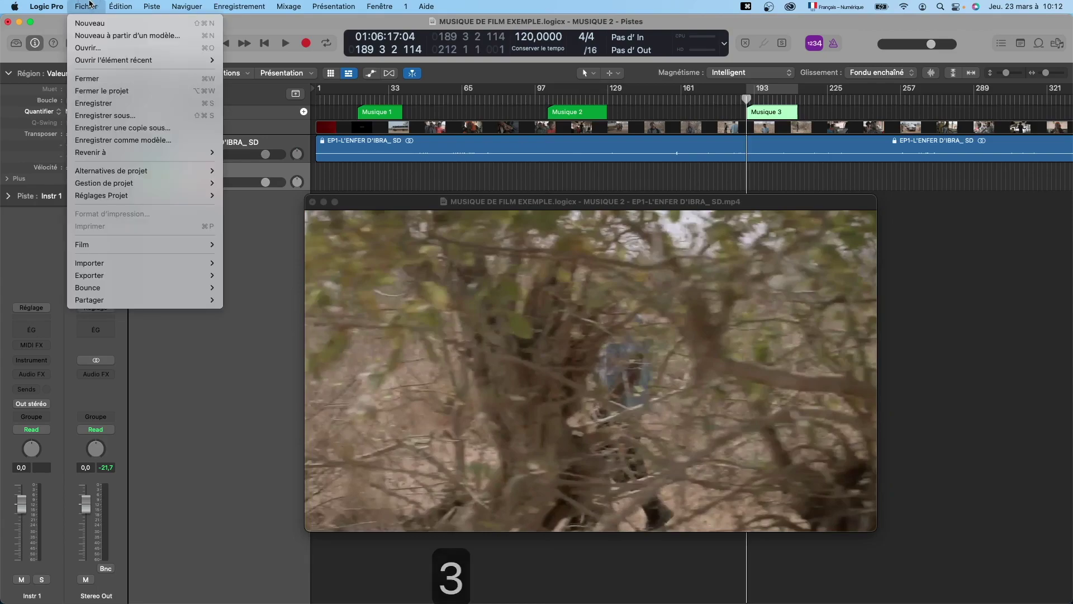
mouse_move(106, 173)
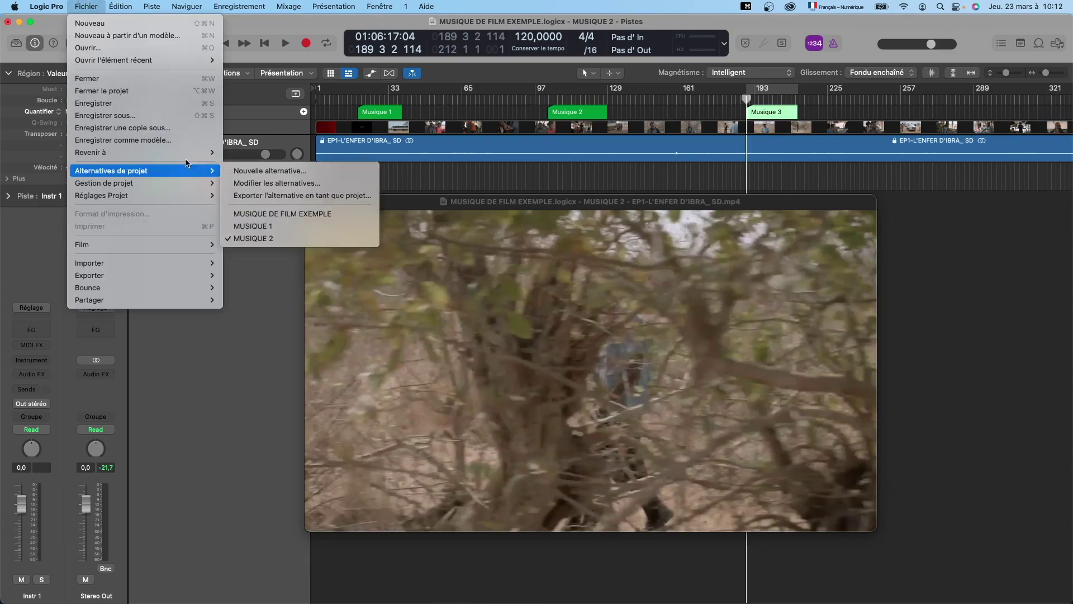
left_click(290, 172)
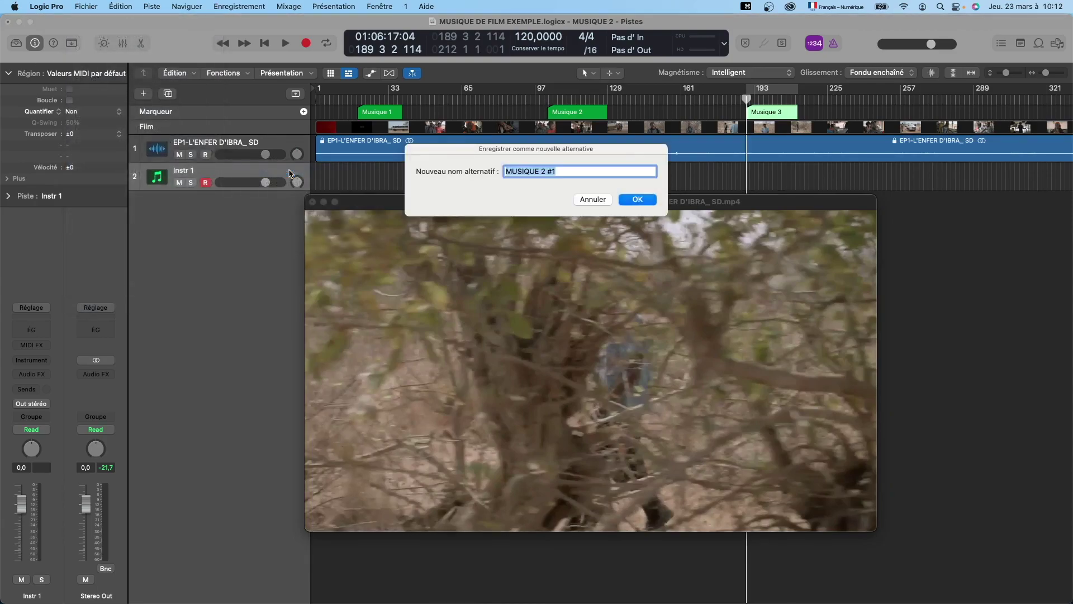
left_click(578, 171)
left_click_drag(559, 171, 541, 171)
type("3")
key("Return")
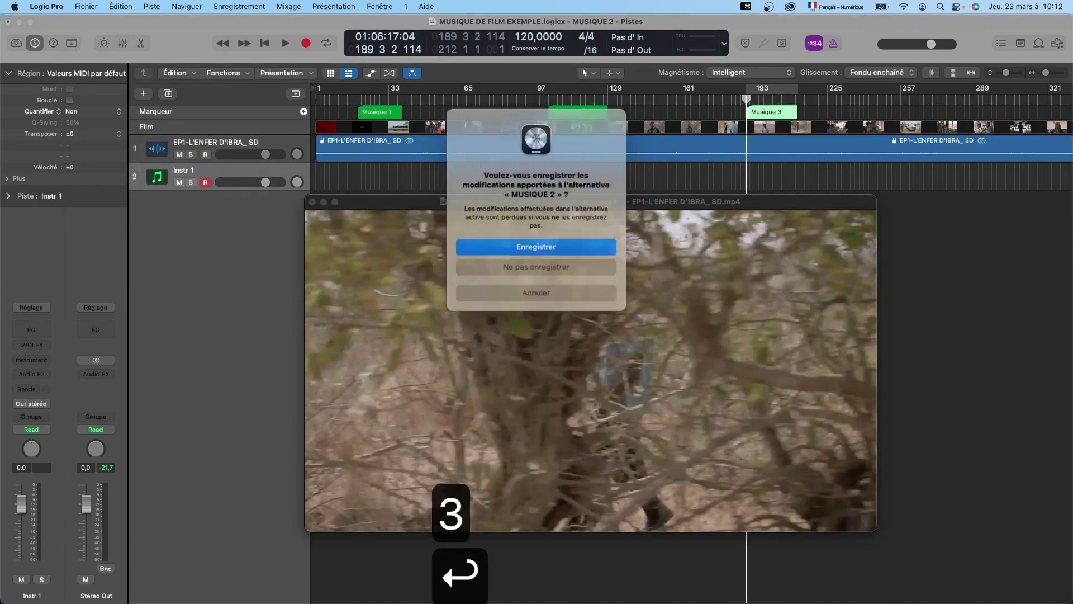
left_click(535, 263)
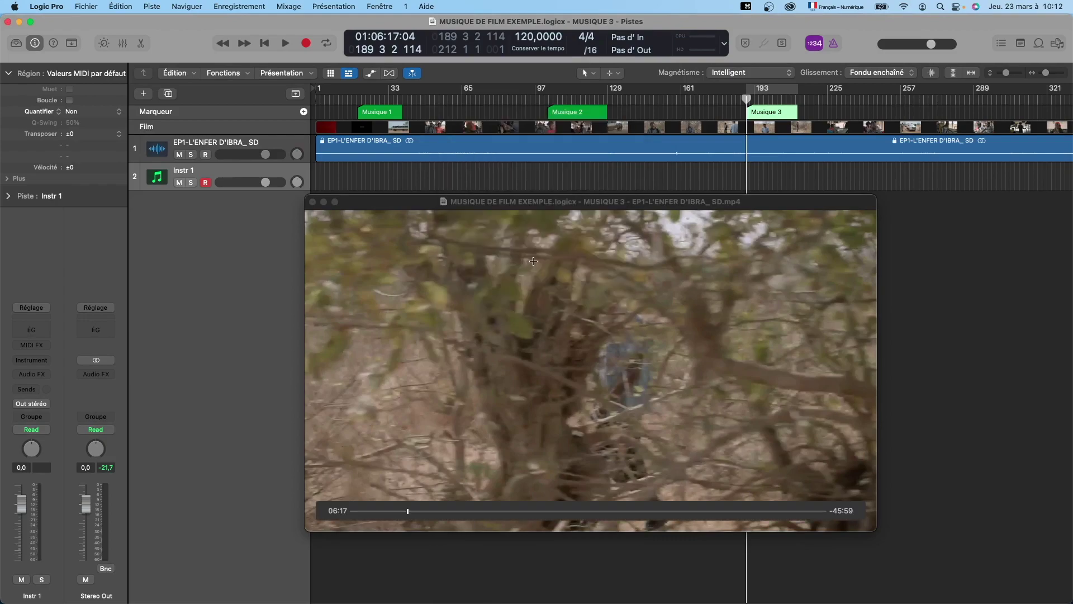
Open the MUSIQUE 1 project alternative and switch from it to MUSIQUE 2 to check each one's playhead position.
left_click(91, 5)
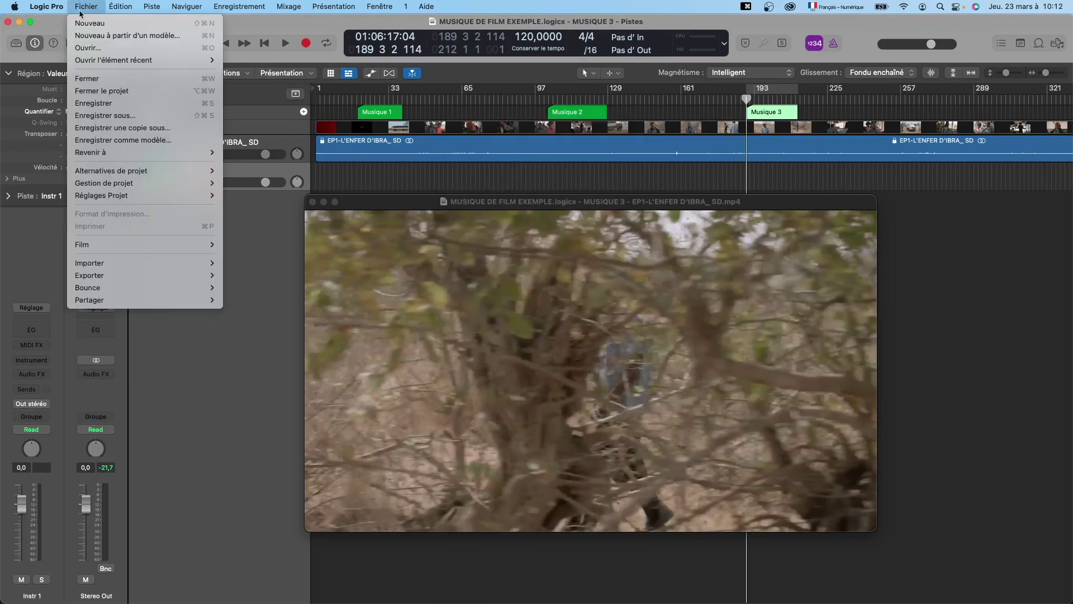
mouse_move(170, 170)
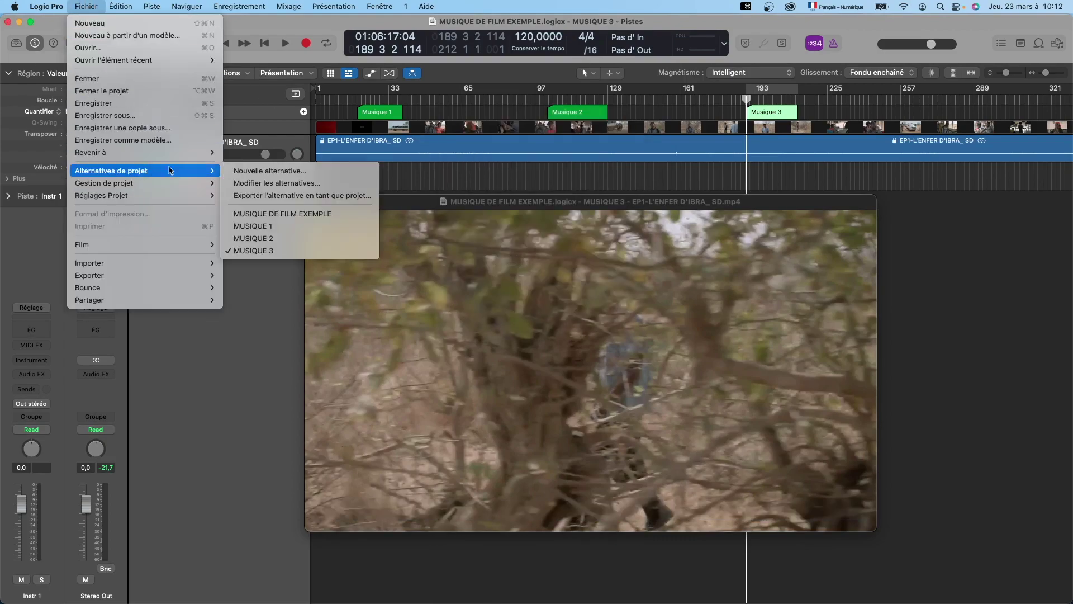
left_click(322, 229)
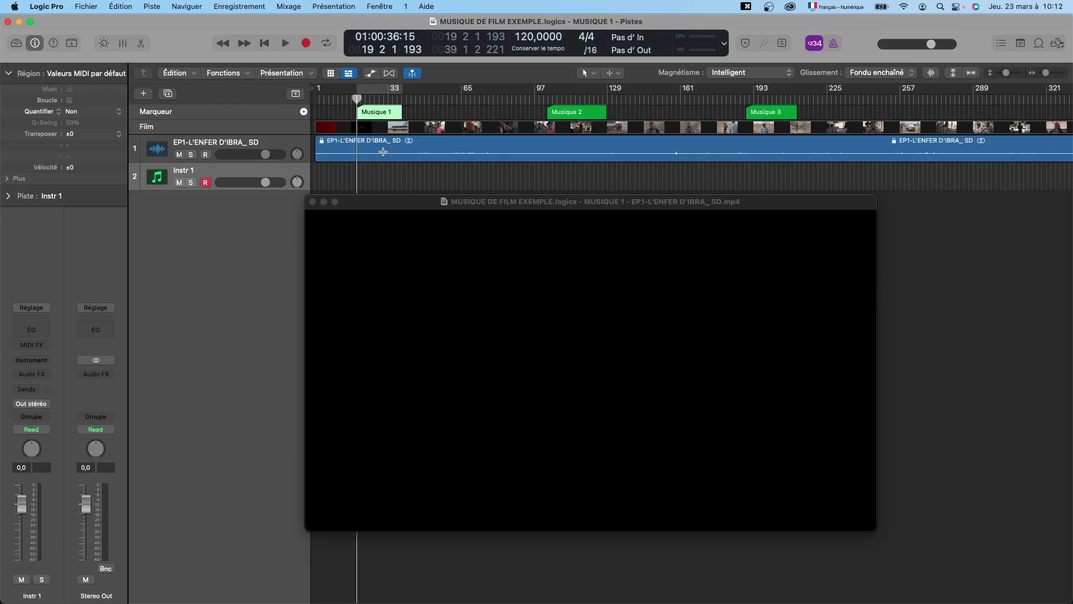
left_click(85, 6)
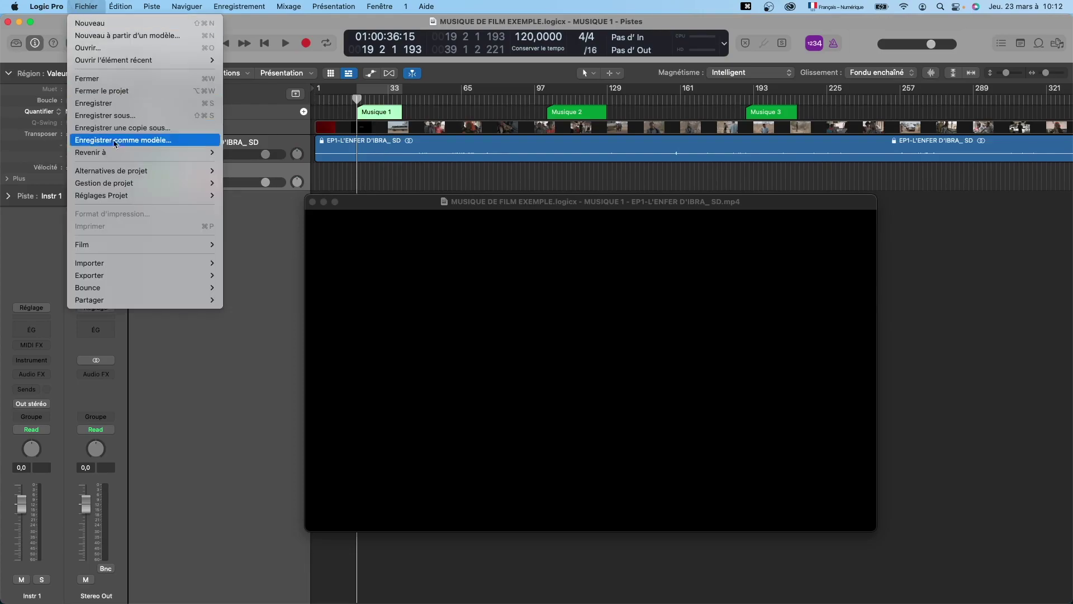
mouse_move(128, 170)
left_click(274, 238)
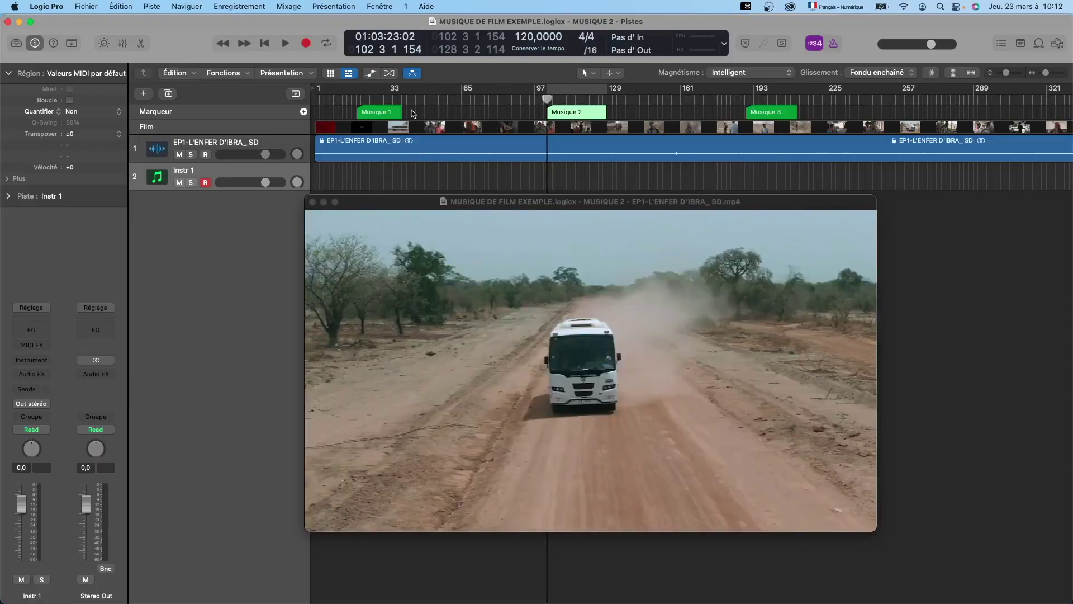
Switch back to the MUSIQUE 1 project alternative and shift the floating film window slightly to the right.
left_click(85, 7)
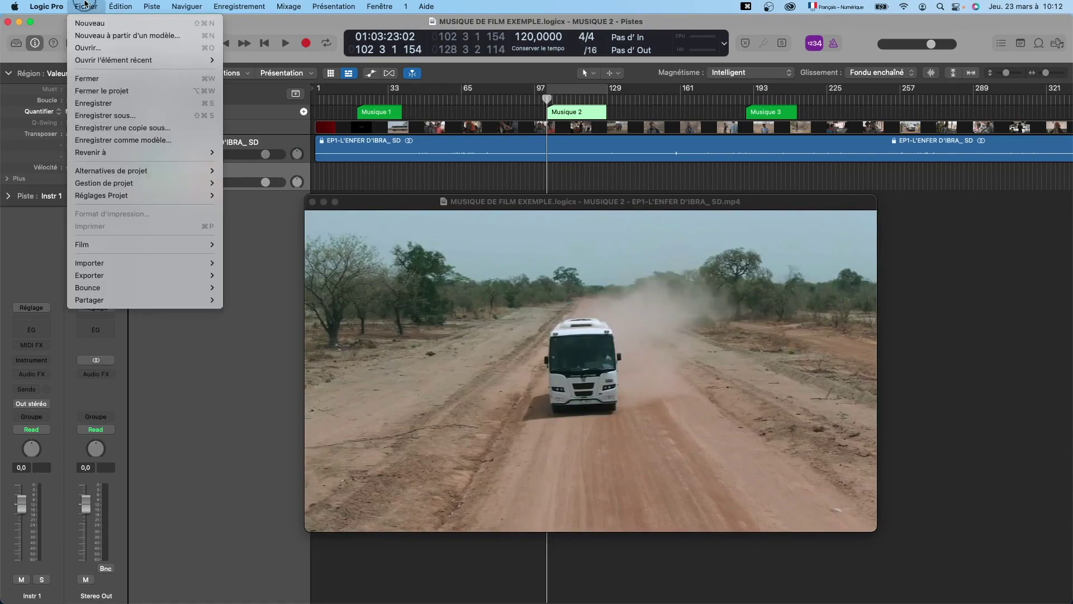
mouse_move(168, 170)
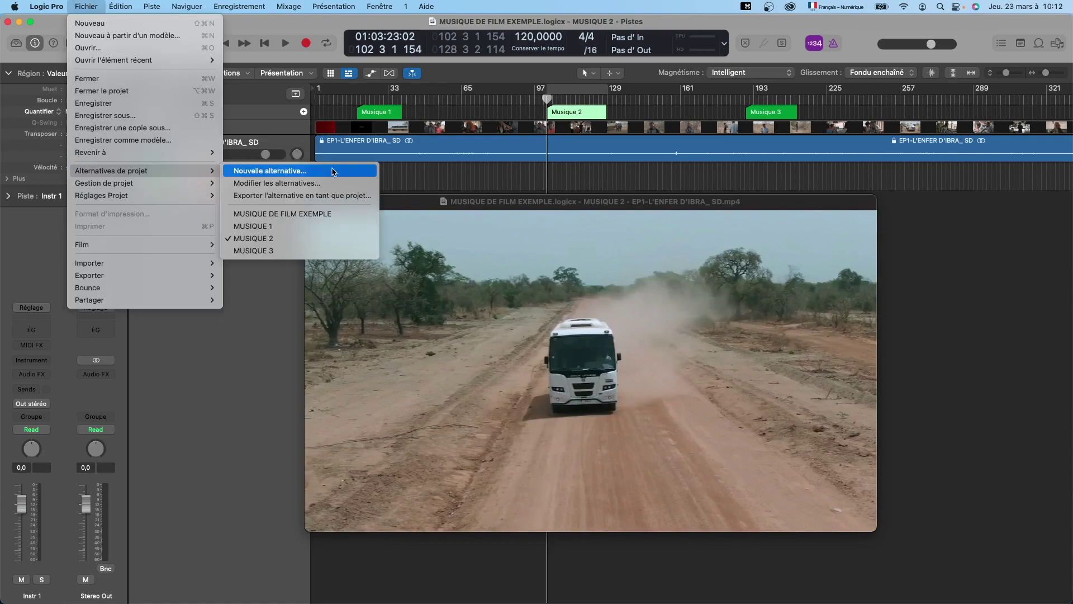
left_click(308, 226)
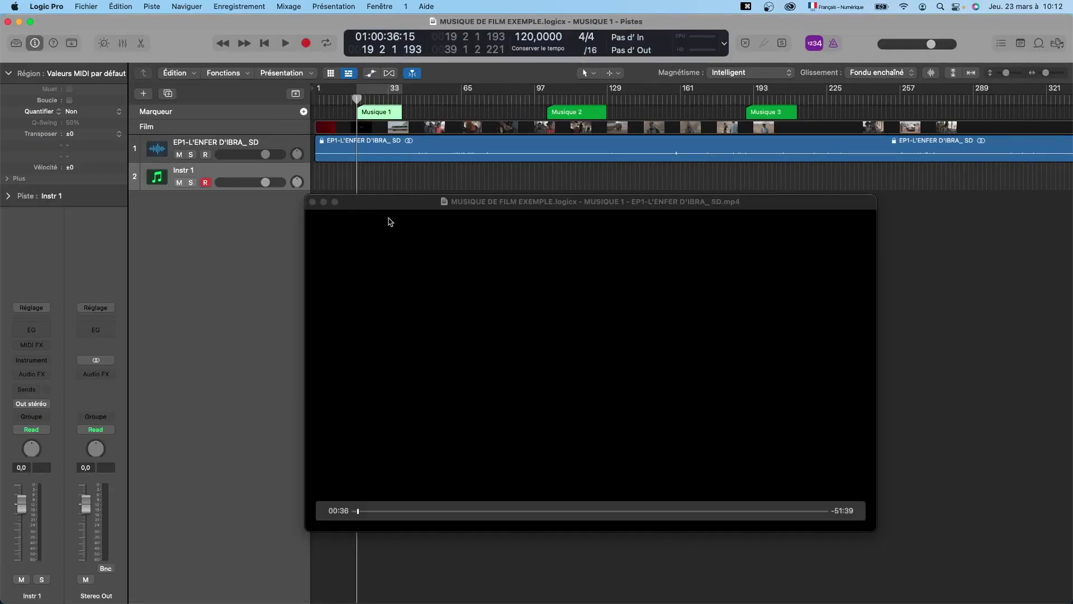
mouse_move(391, 208)
left_mouse_down()
mouse_move(407, 201)
mouse_move(399, 208)
left_mouse_up()
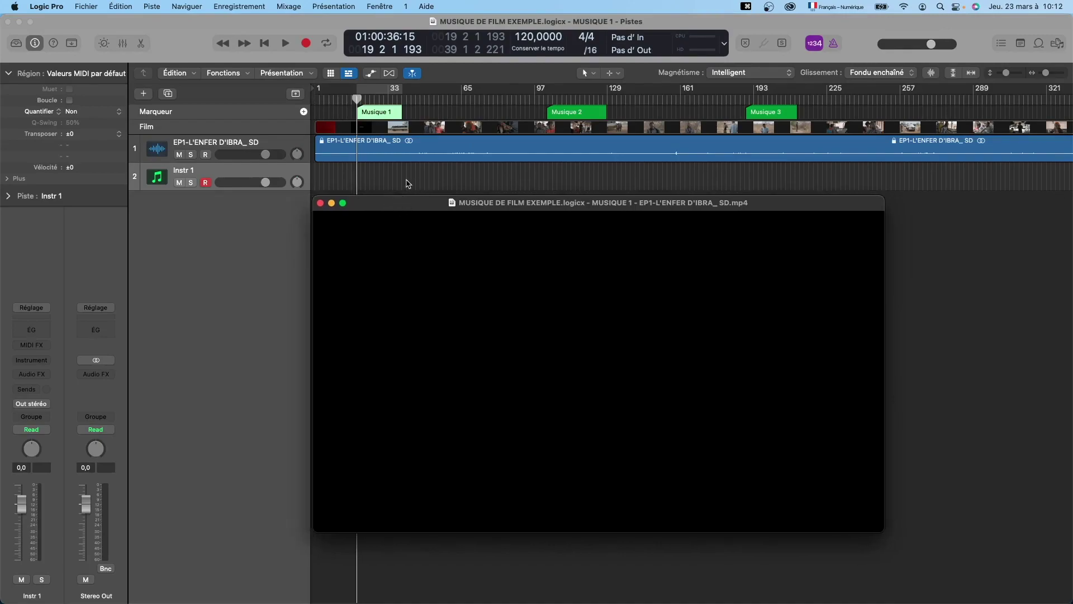